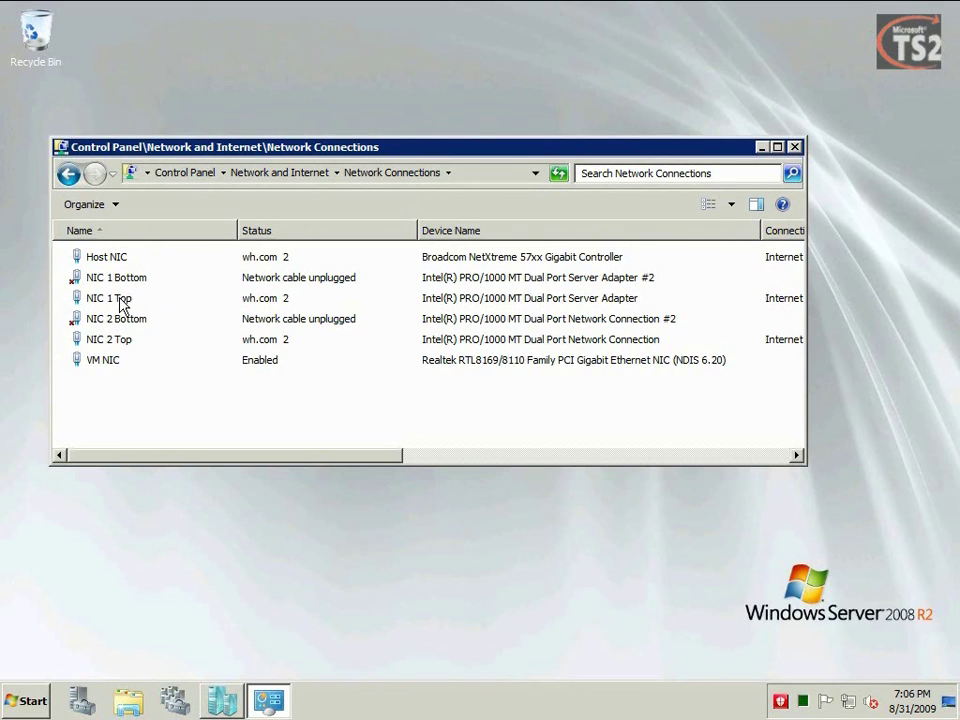
- Enable teaming with other adapters in the Intel adapter configuration of the NIC 1 Top connection
{"action": "right_click", "coordinate": [121, 301]}
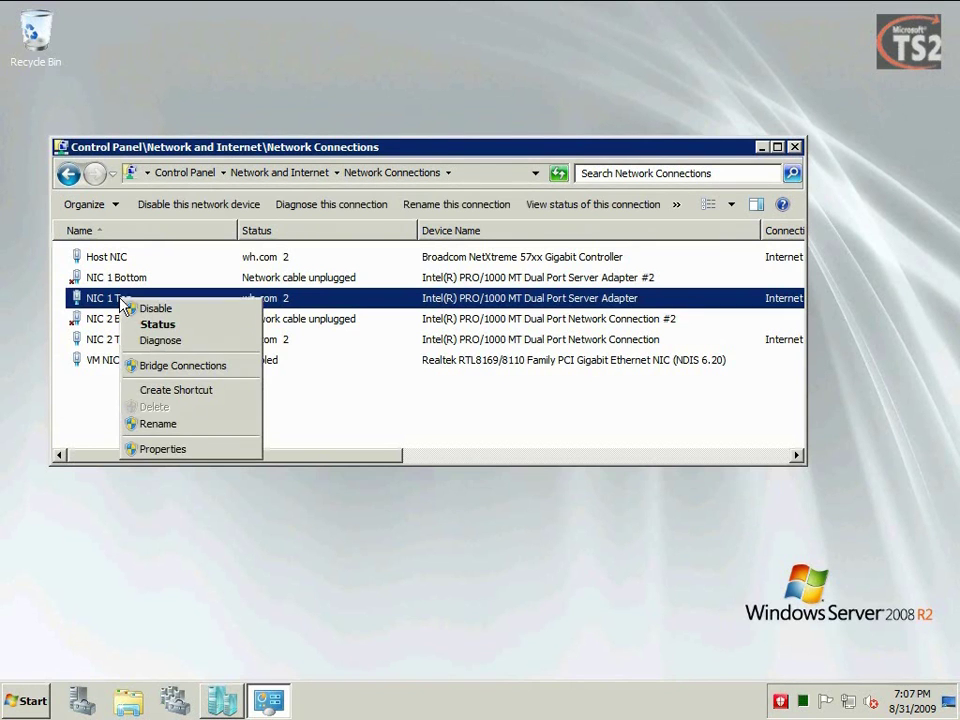
{"action": "left_click", "coordinate": [158, 450]}
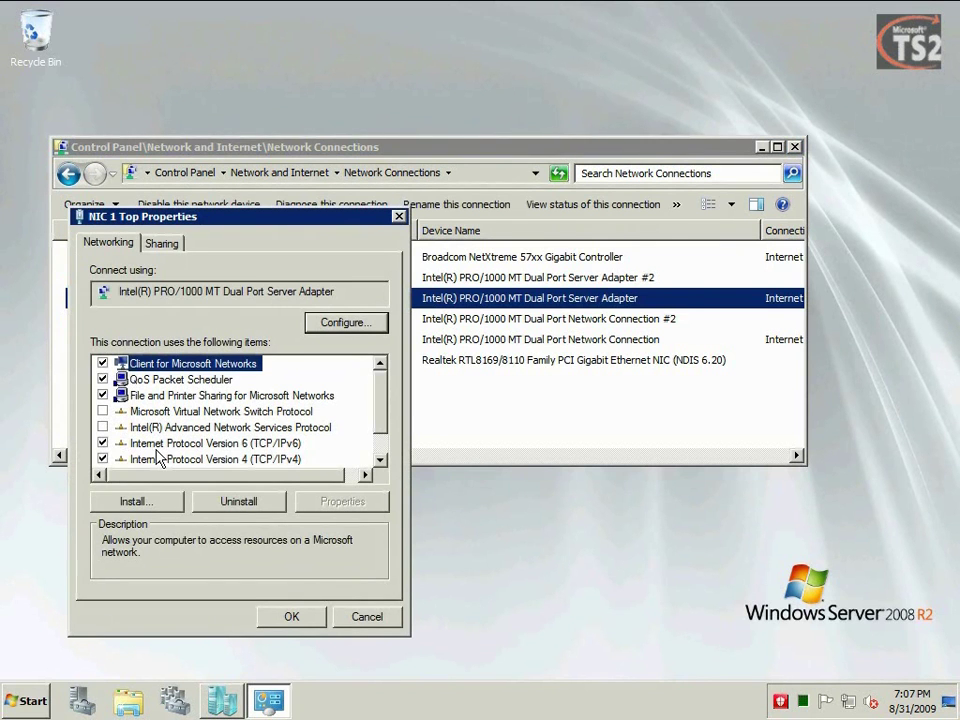
{"action": "left_click", "coordinate": [371, 323]}
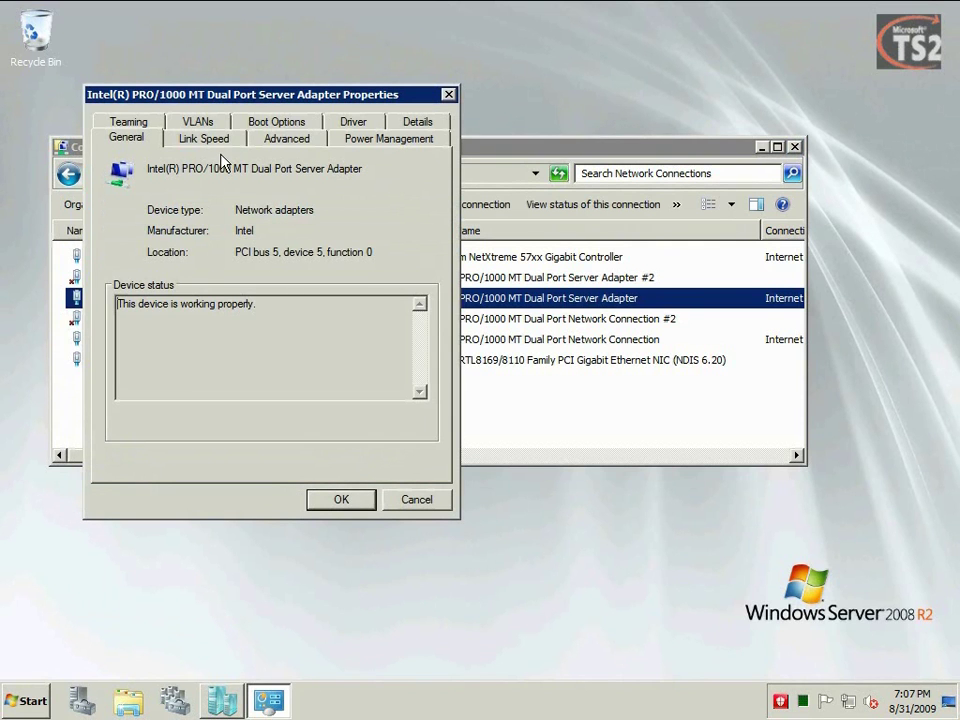
{"action": "left_click", "coordinate": [145, 130]}
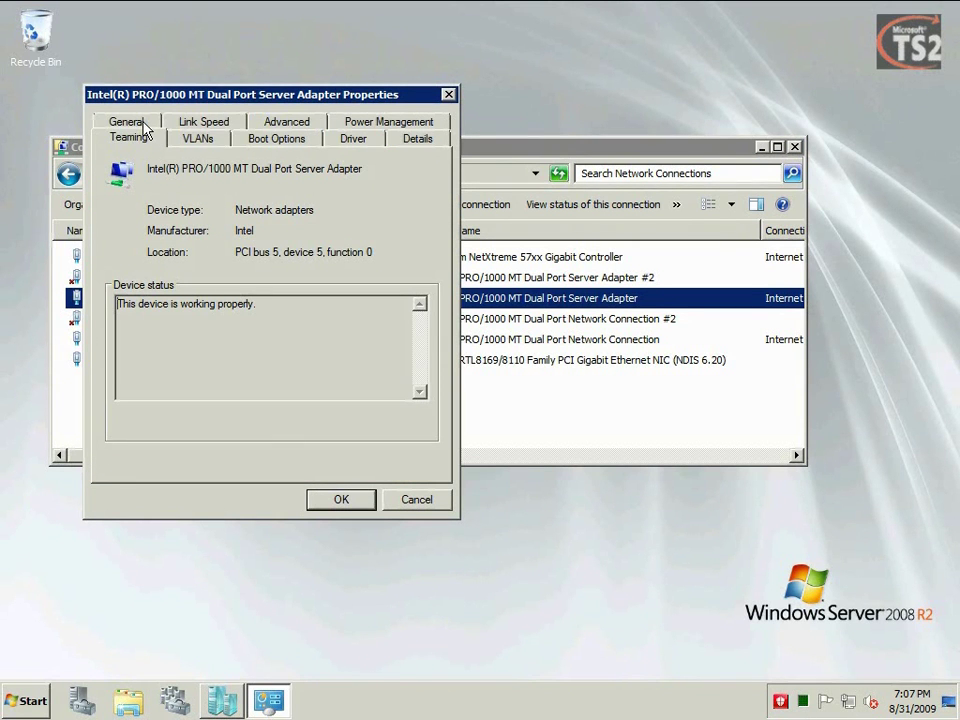
{"action": "left_click", "coordinate": [225, 234]}
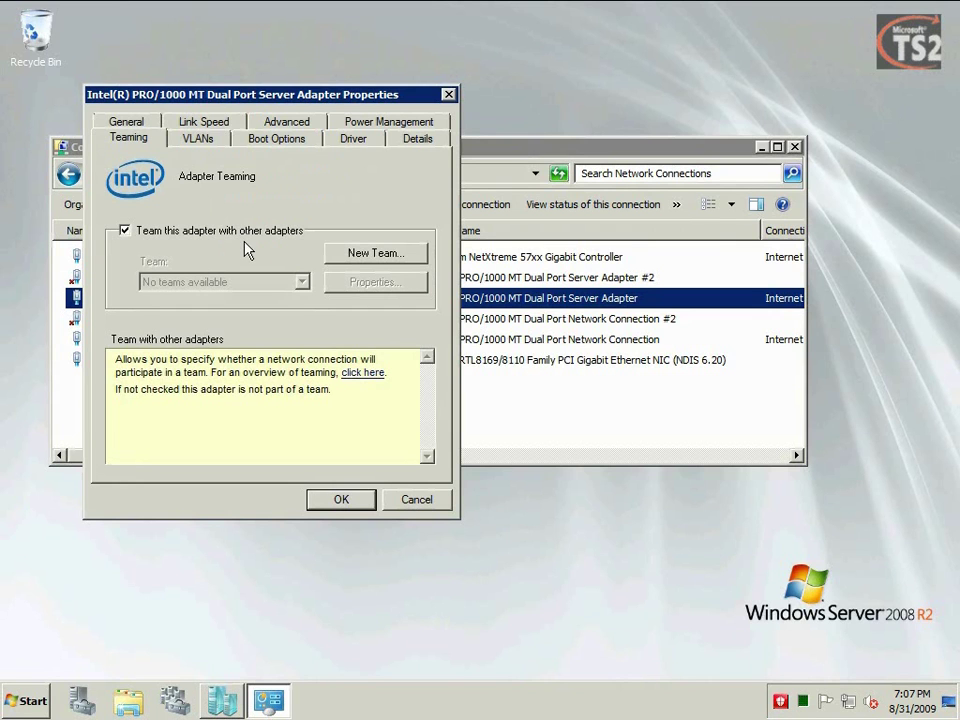
- Start a new team named Top and add the Intel(R) PRO/1000 MT Dual Port Network Connection alongside the preselected server adapter
{"action": "left_click", "coordinate": [400, 260]}
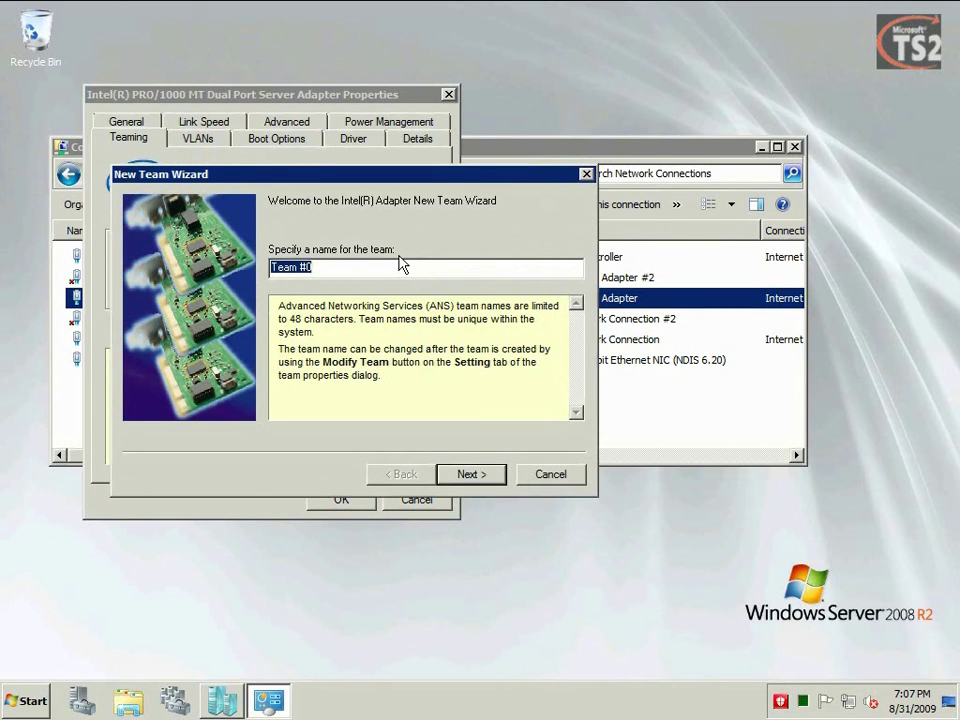
{"action": "type", "text": "Top"}
{"action": "left_click", "coordinate": [471, 474]}
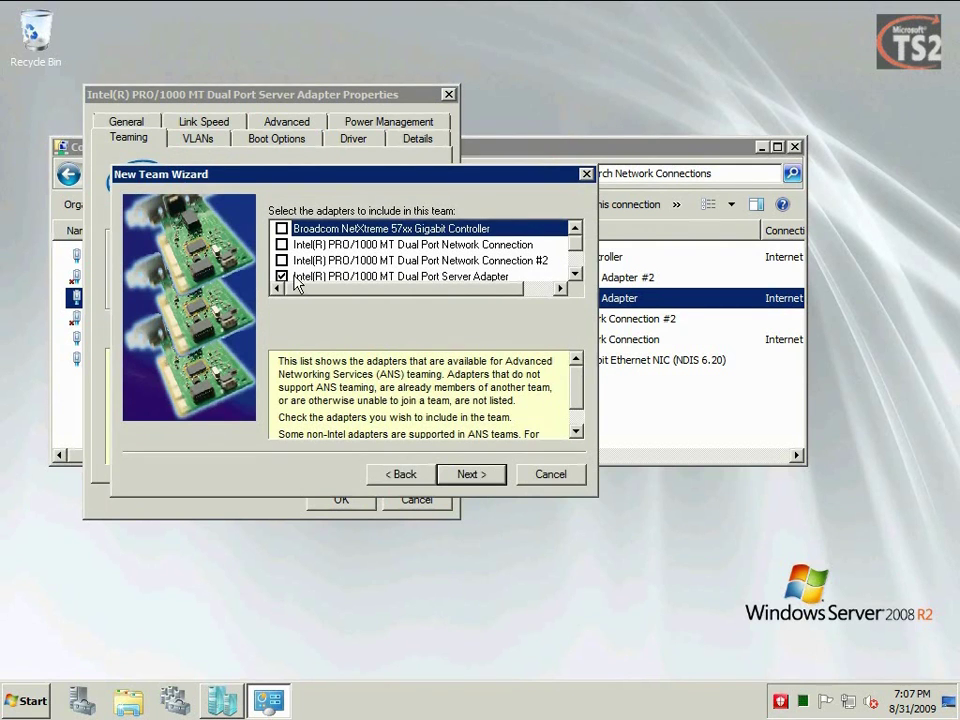
{"action": "left_click", "coordinate": [282, 245]}
{"action": "left_click", "coordinate": [490, 476]}
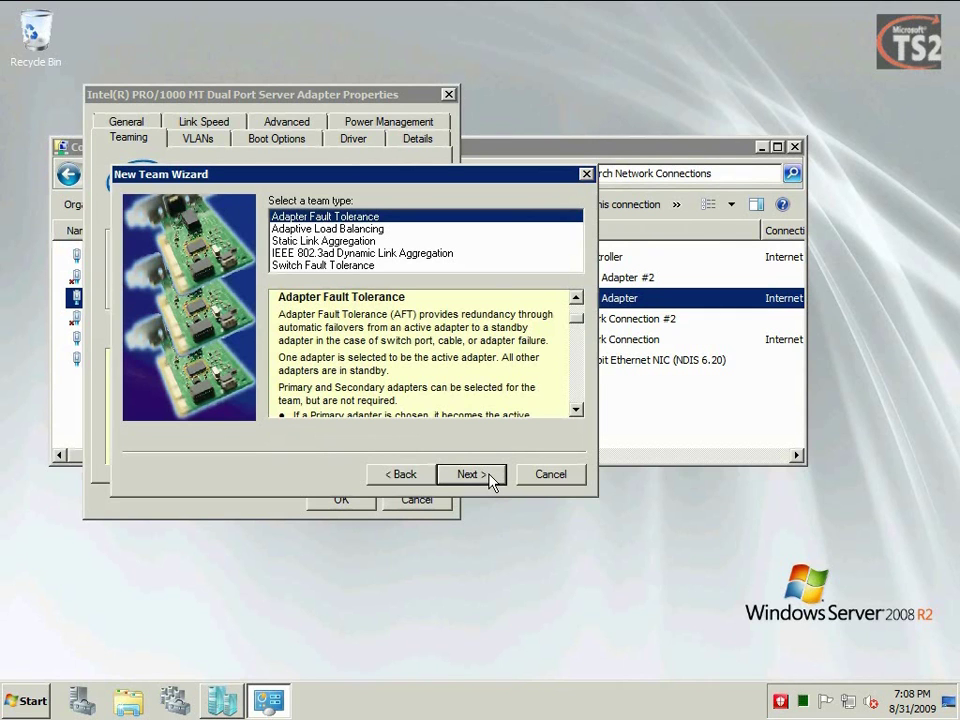
- Choose Adaptive Load Balancing as the team type, review its configuration notes, and finish creating the team
{"action": "left_click", "coordinate": [376, 230]}
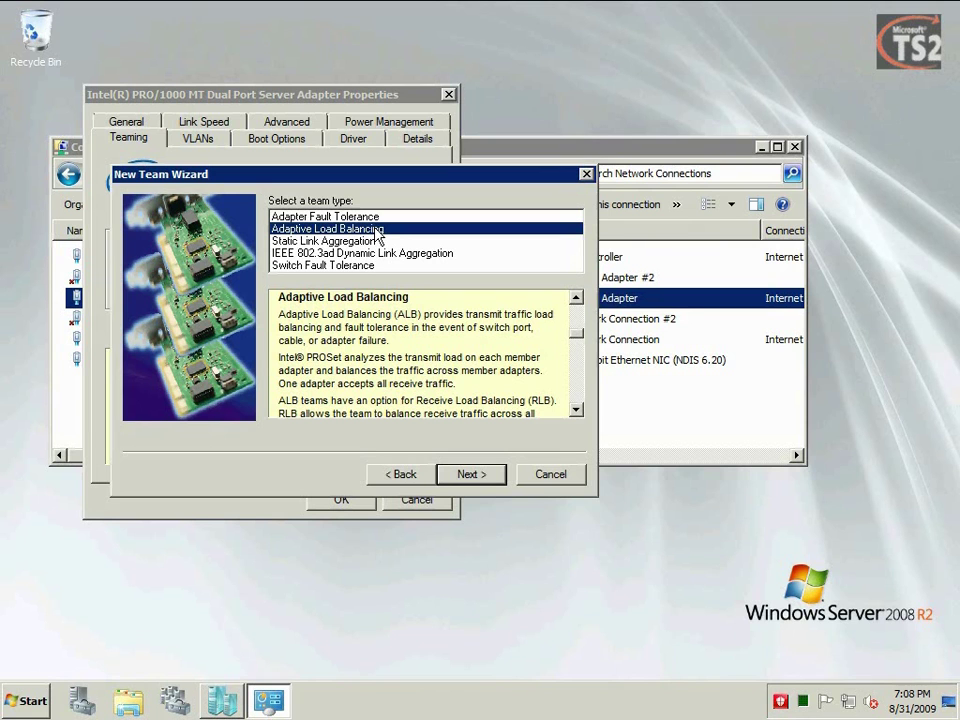
{"action": "left_click", "coordinate": [577, 410]}
{"action": "left_click", "coordinate": [577, 410]}
{"action": "left_click", "coordinate": [577, 410]}
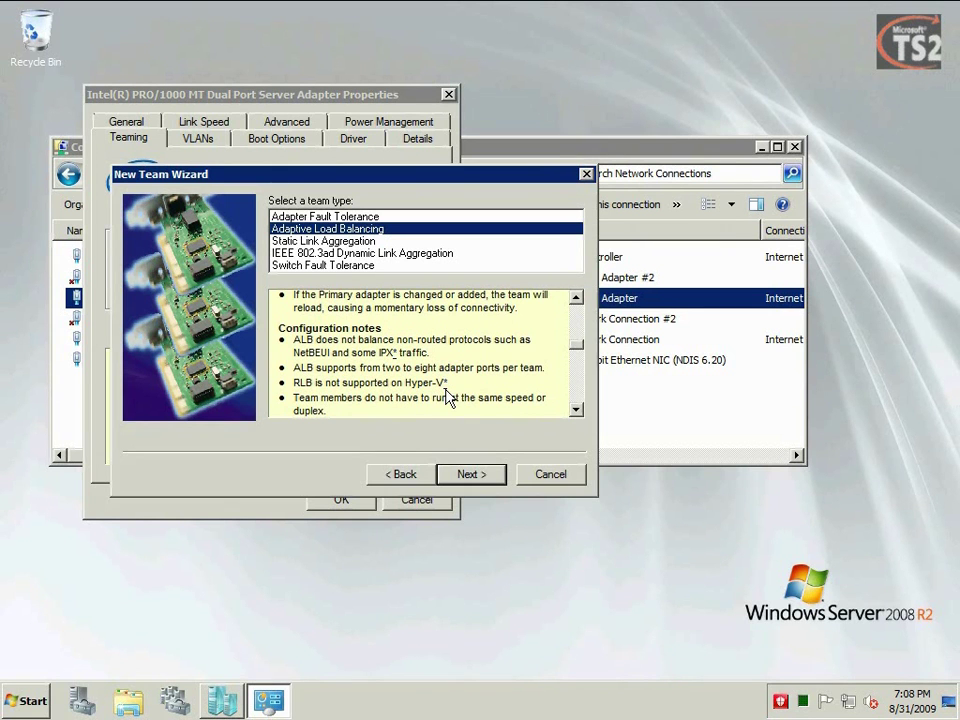
{"action": "left_click", "coordinate": [472, 475]}
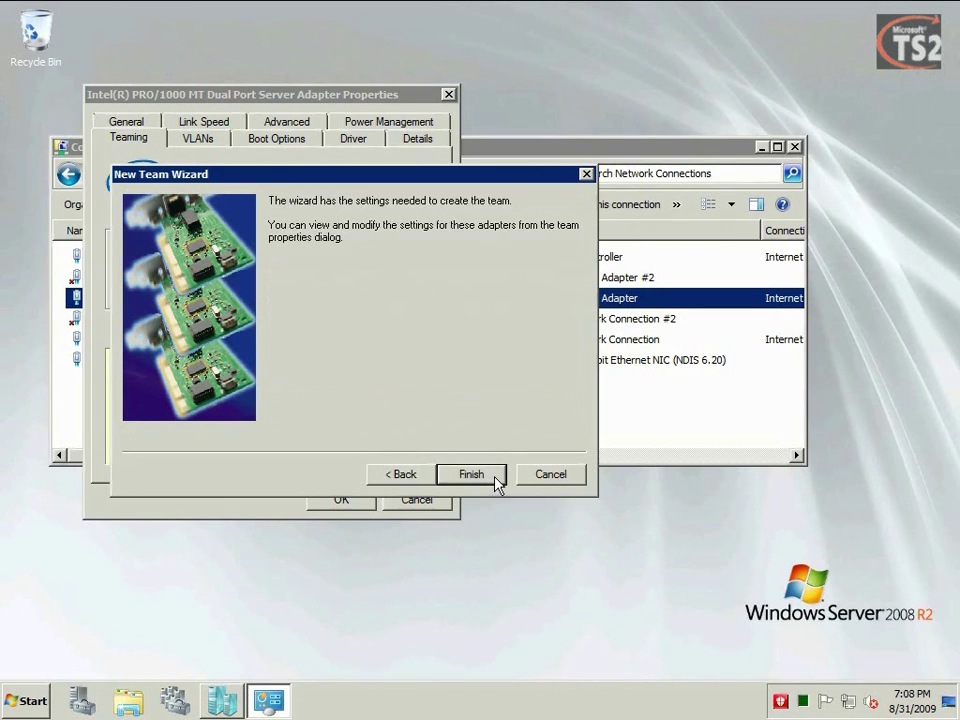
{"action": "left_click", "coordinate": [495, 479]}
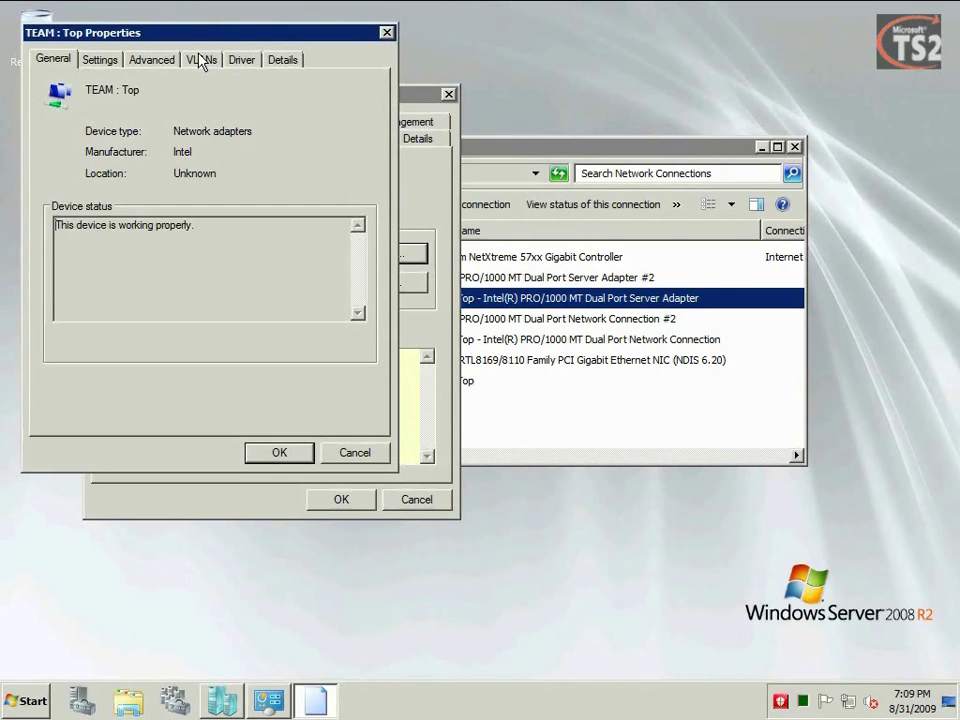
- Set Receive Load Balancing to Disabled in the Top team's advanced settings and accept the team properties
{"action": "left_click", "coordinate": [152, 60]}
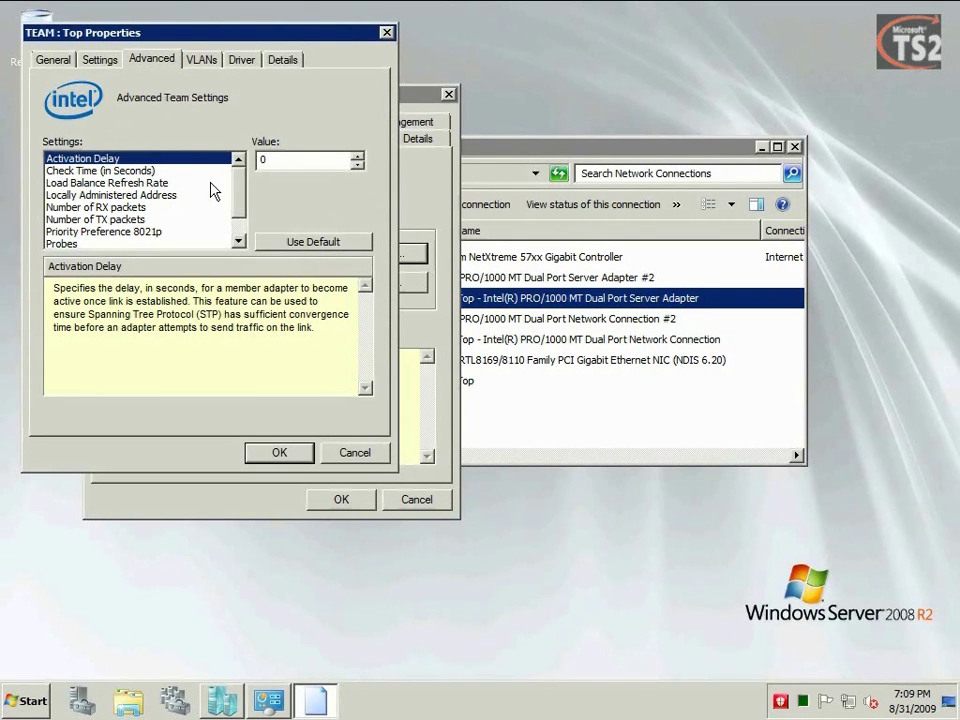
{"action": "scroll", "coordinate": [179, 182], "scroll_direction": "down", "scroll_amount": 2}
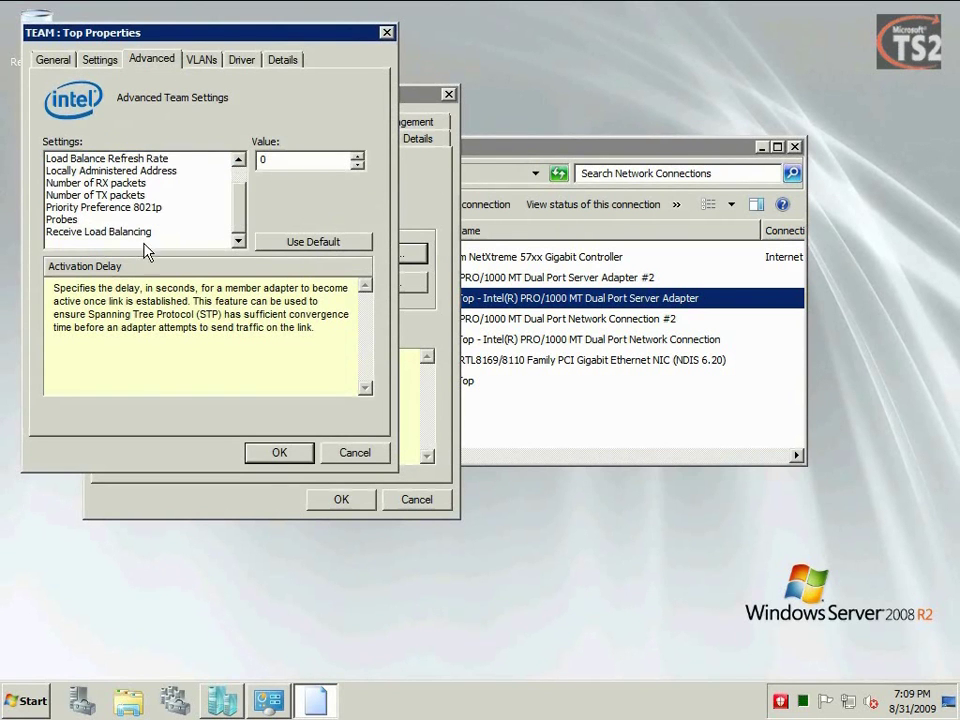
{"action": "left_click", "coordinate": [148, 232]}
{"action": "left_click", "coordinate": [325, 162]}
{"action": "left_click", "coordinate": [318, 177]}
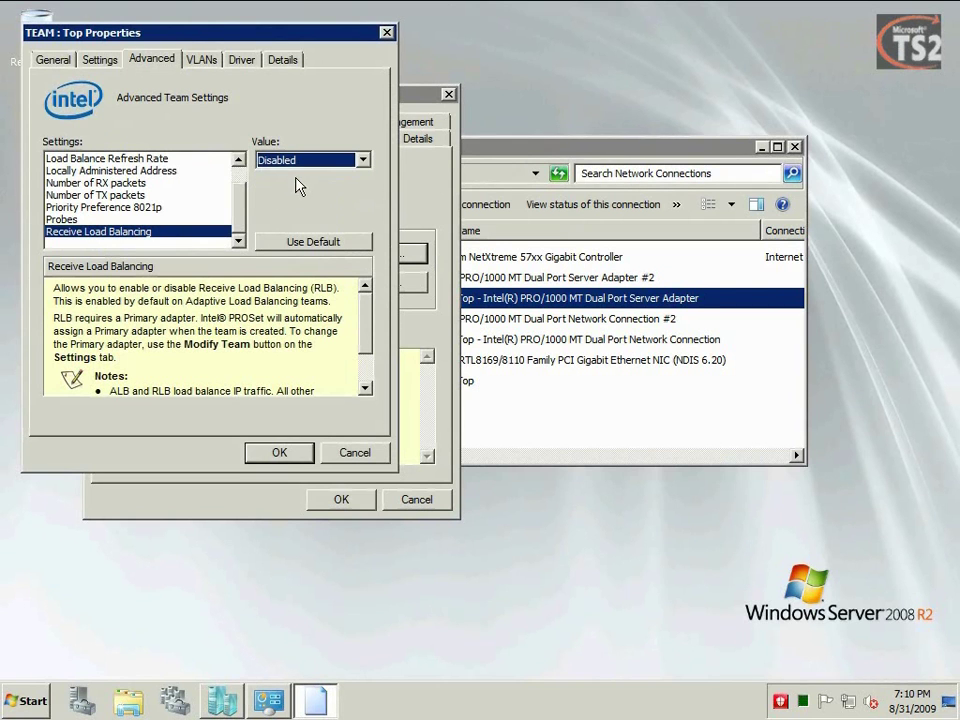
{"action": "left_click", "coordinate": [276, 453]}
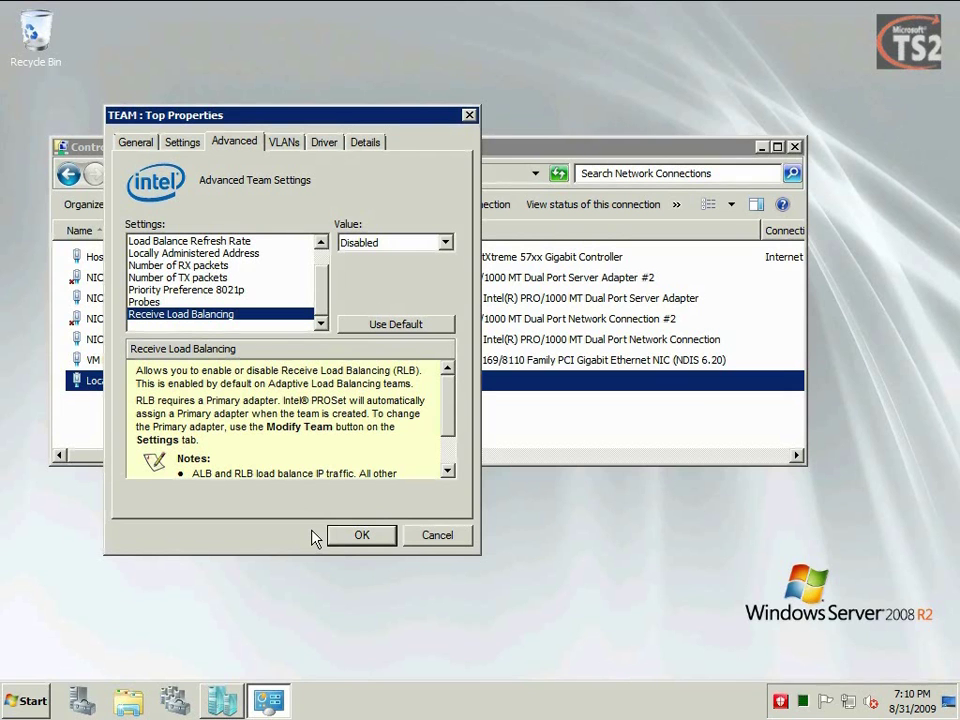
{"action": "left_click", "coordinate": [337, 537]}
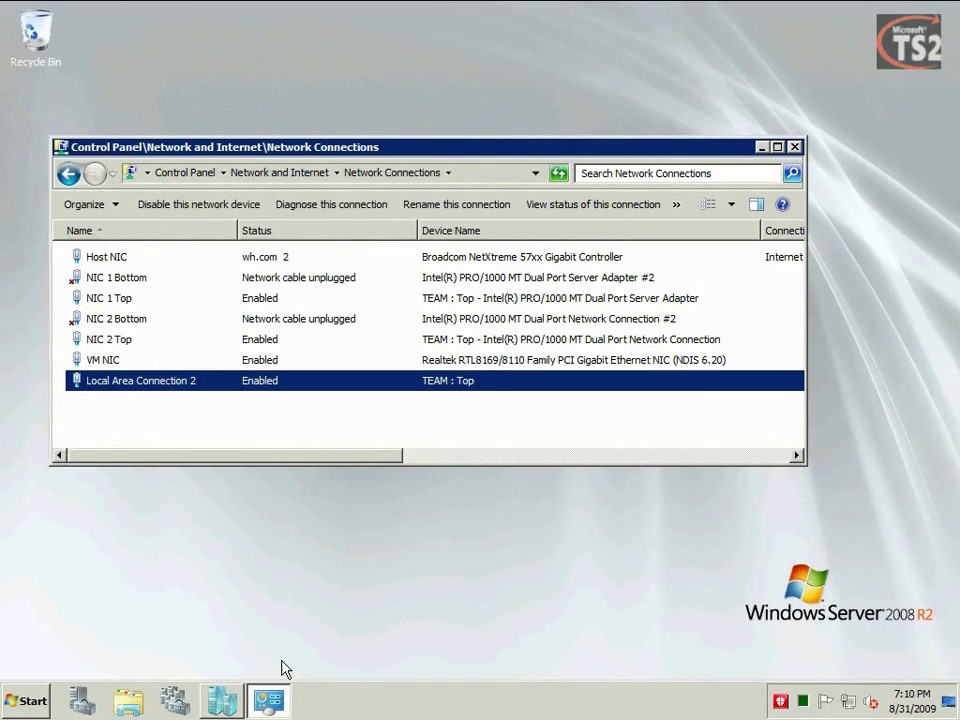
- Switch to Hyper-V Manager and connect DC1's external VM NIC - Virtual Network to the TEAM : Top adapter
{"action": "left_click", "coordinate": [224, 703]}
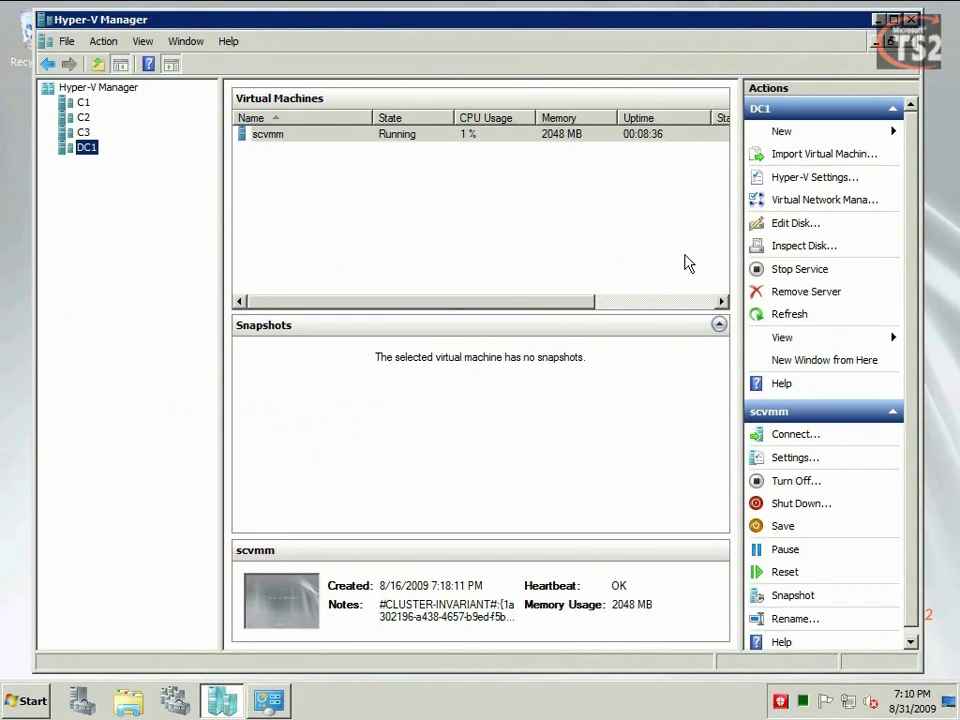
{"action": "left_click", "coordinate": [819, 203]}
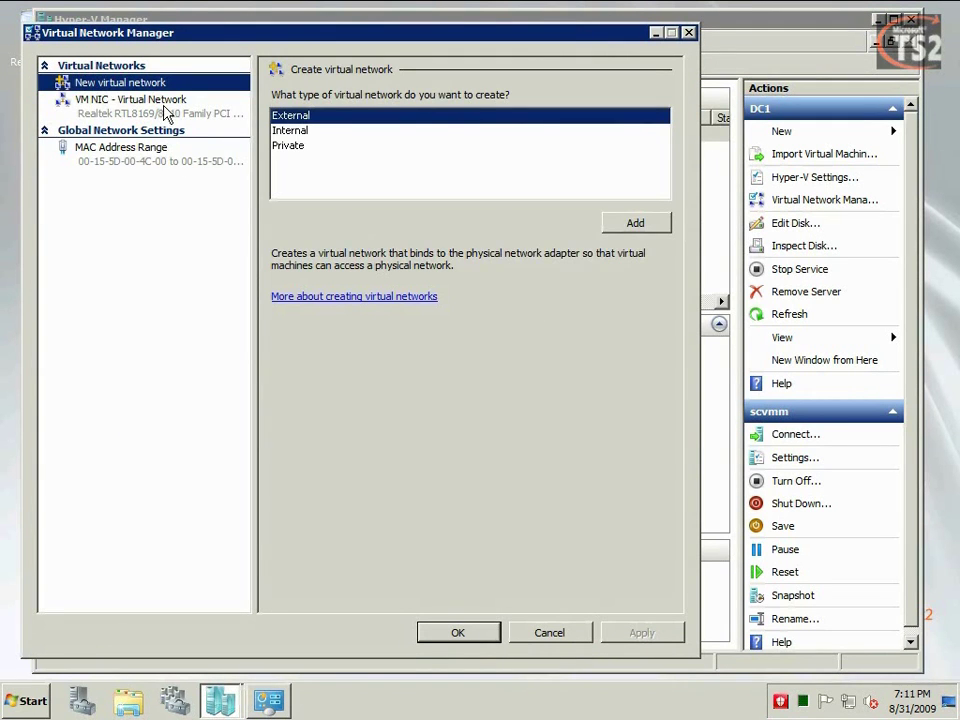
{"action": "left_click", "coordinate": [160, 108]}
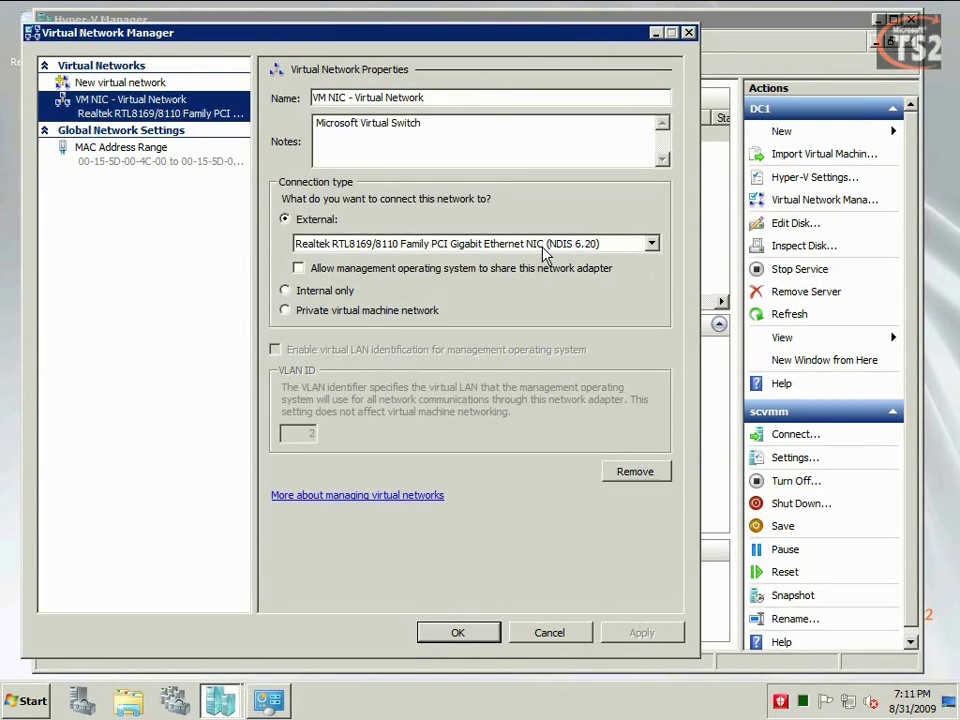
{"action": "left_click", "coordinate": [545, 250]}
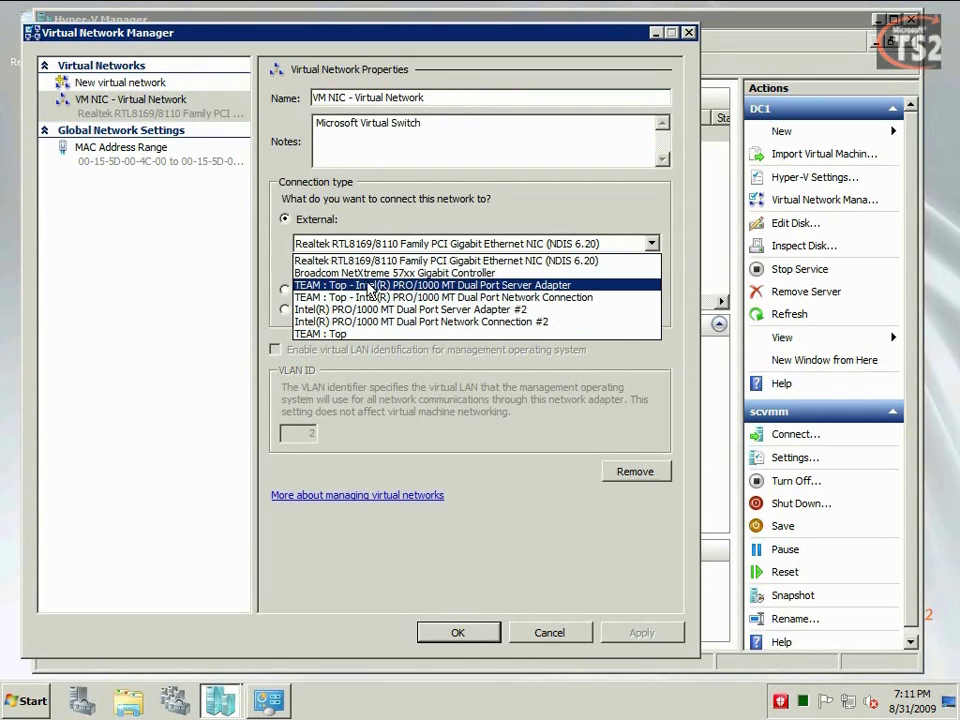
{"action": "left_click", "coordinate": [345, 334]}
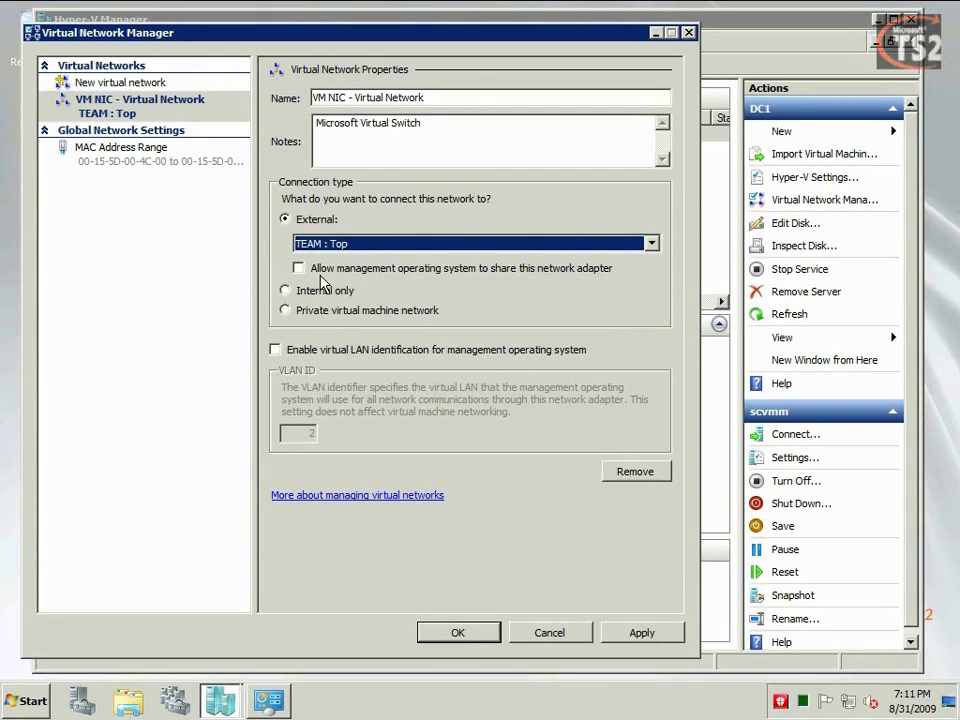
{"action": "left_click", "coordinate": [638, 633]}
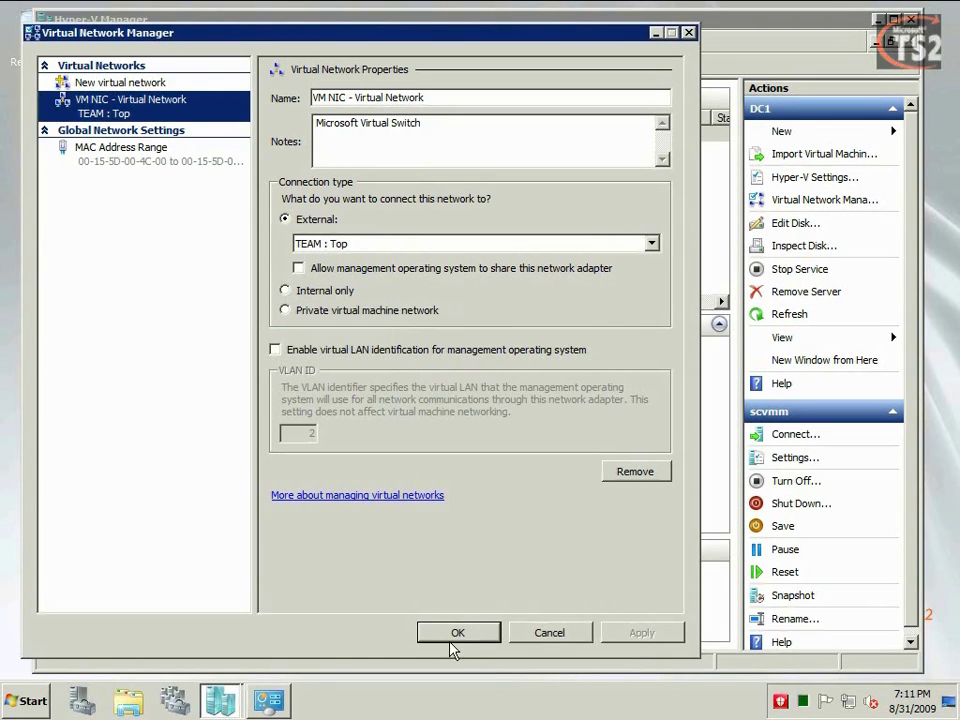
{"action": "left_click", "coordinate": [457, 633]}
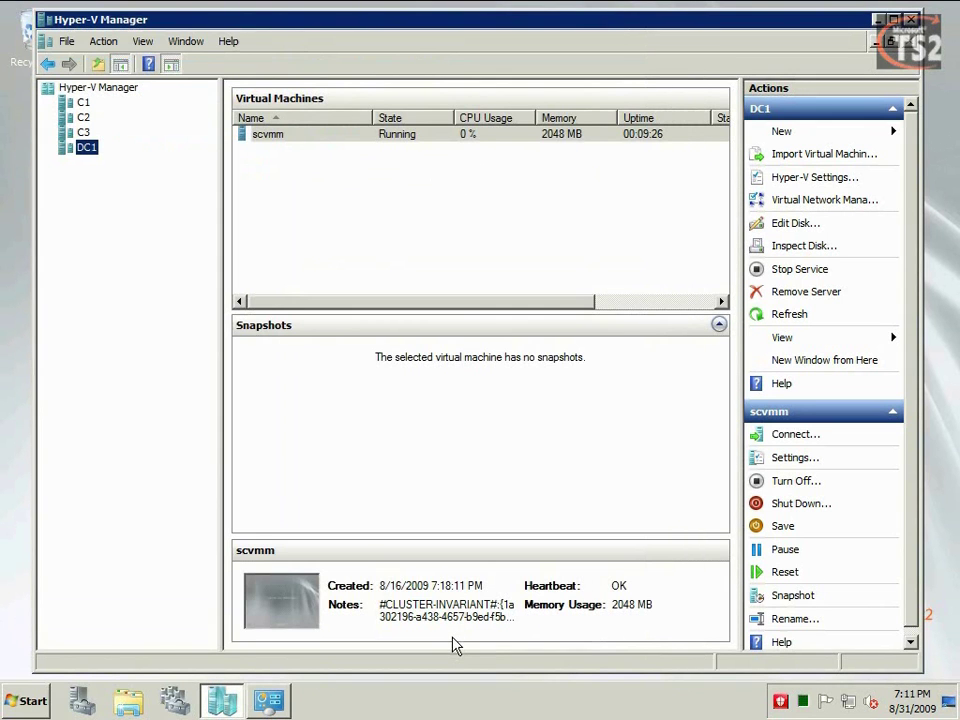
- Check the adapter assignment of the VM NIC - Virtual Network in Virtual Network Manager, then close the manager
{"action": "left_click", "coordinate": [265, 136]}
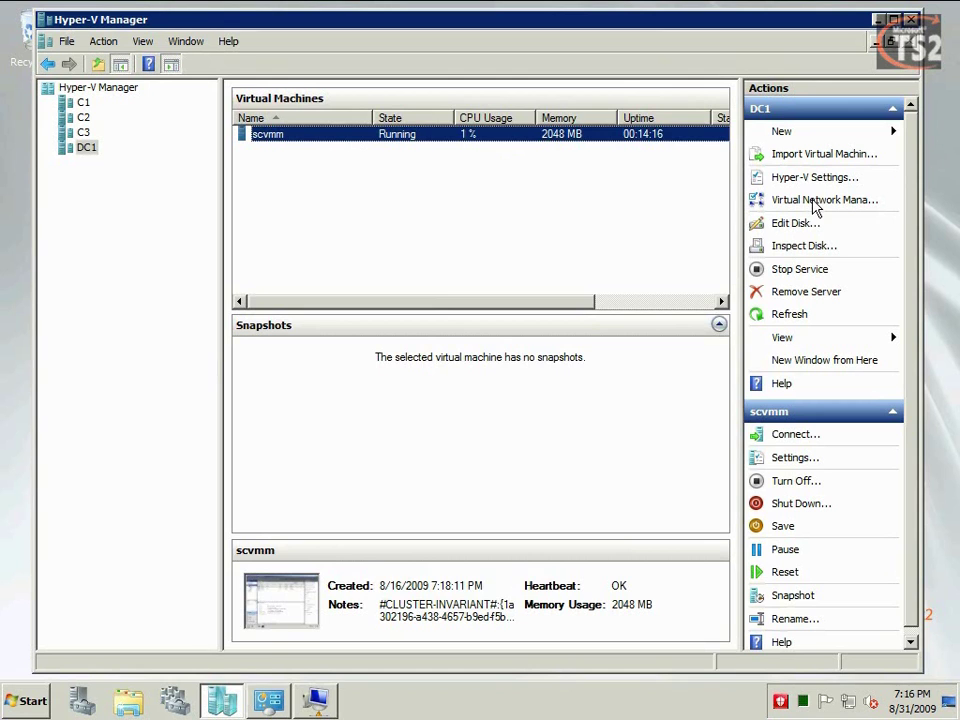
{"action": "left_click", "coordinate": [814, 202]}
{"action": "left_click", "coordinate": [228, 172]}
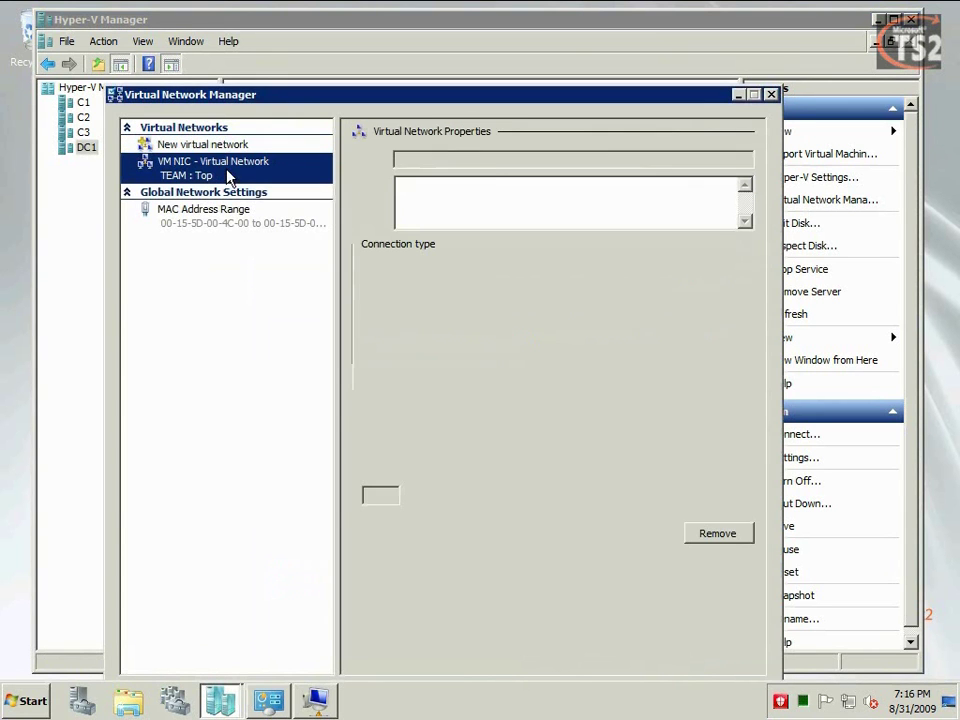
{"action": "left_click", "coordinate": [771, 95]}
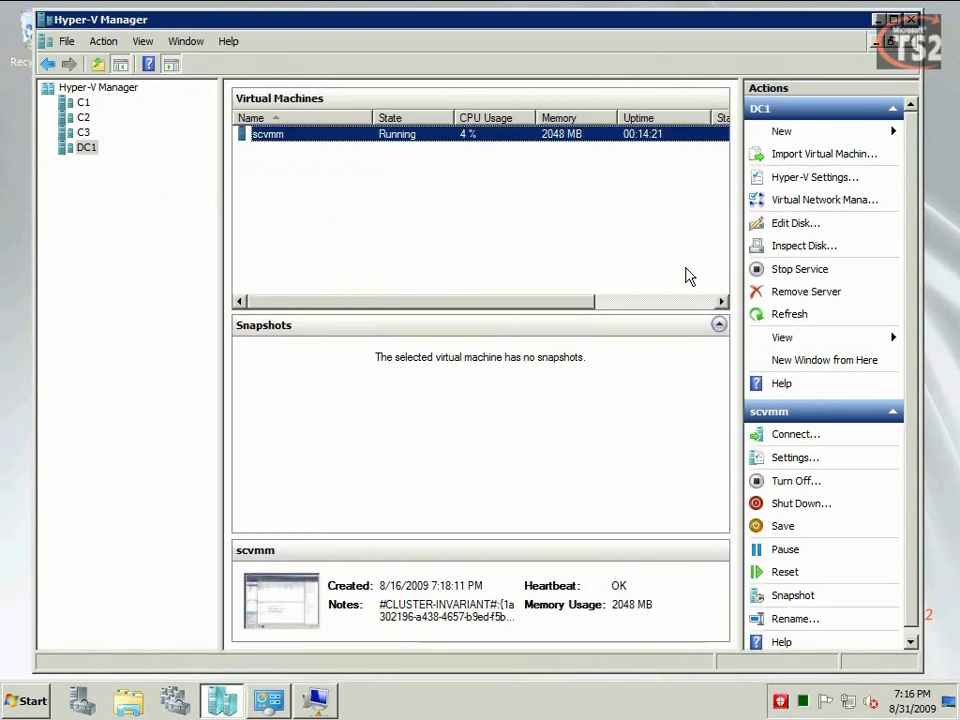
- Switch to the scvmm virtual machine and test its network from the command prompt with ipconfig and ping 192.168.0.1
{"action": "left_click", "coordinate": [314, 705]}
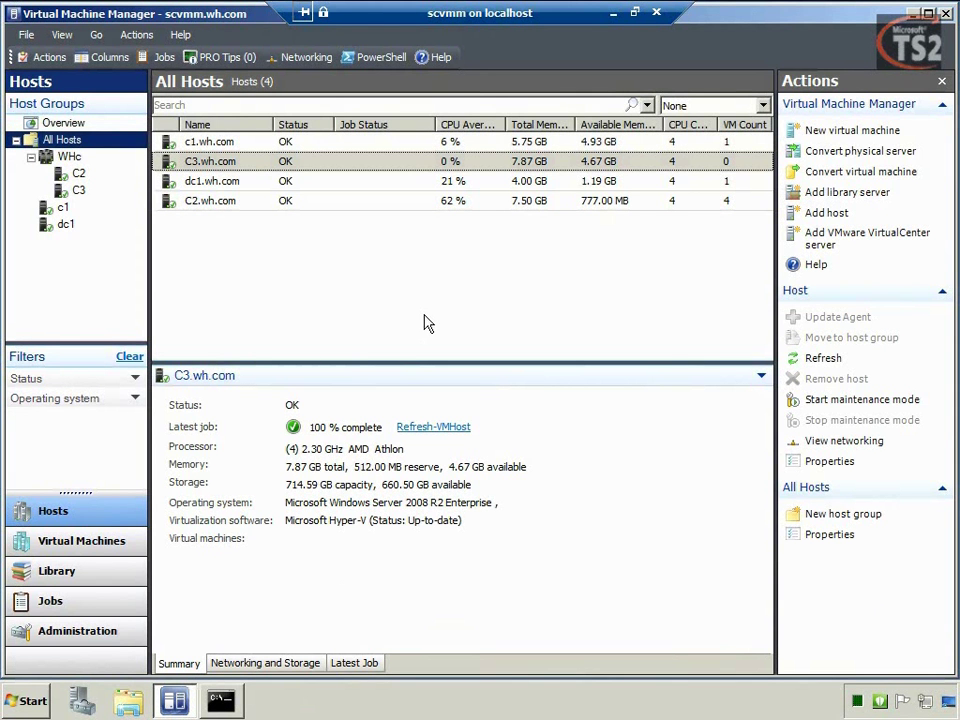
{"action": "left_click", "coordinate": [222, 702]}
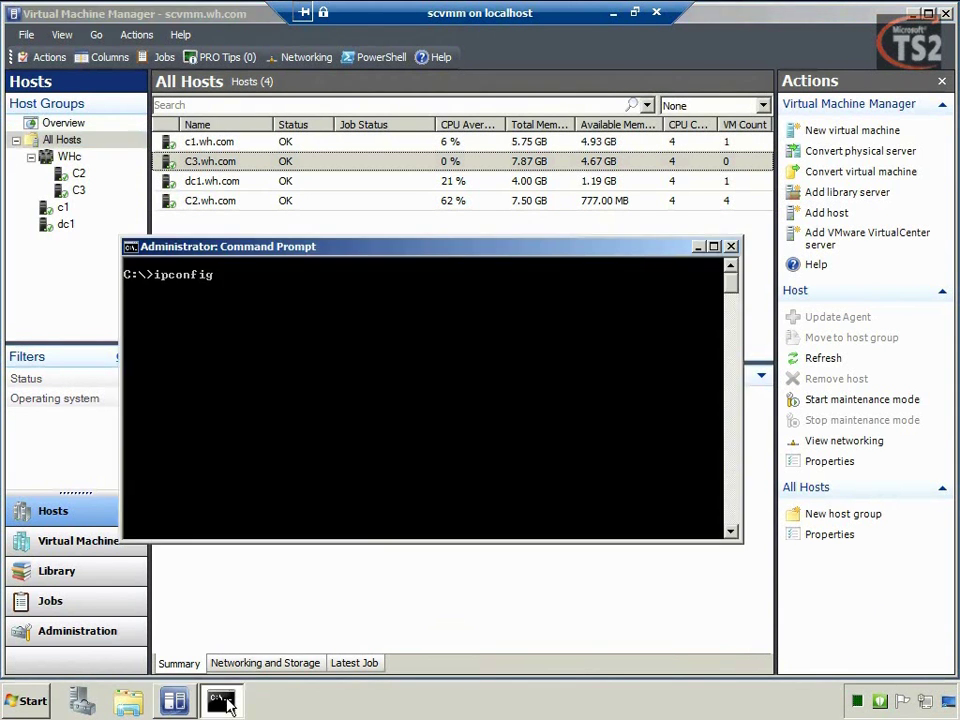
{"action": "key", "text": "Return"}
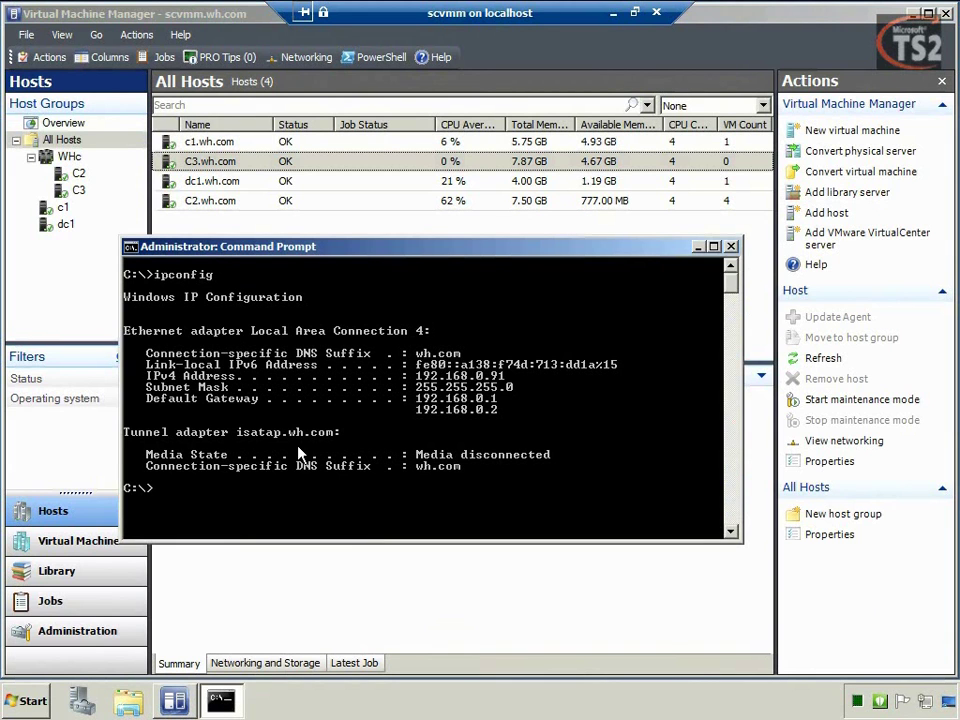
{"action": "key", "text": "Up"}
{"action": "key", "text": "Up"}
{"action": "key", "text": "Return"}
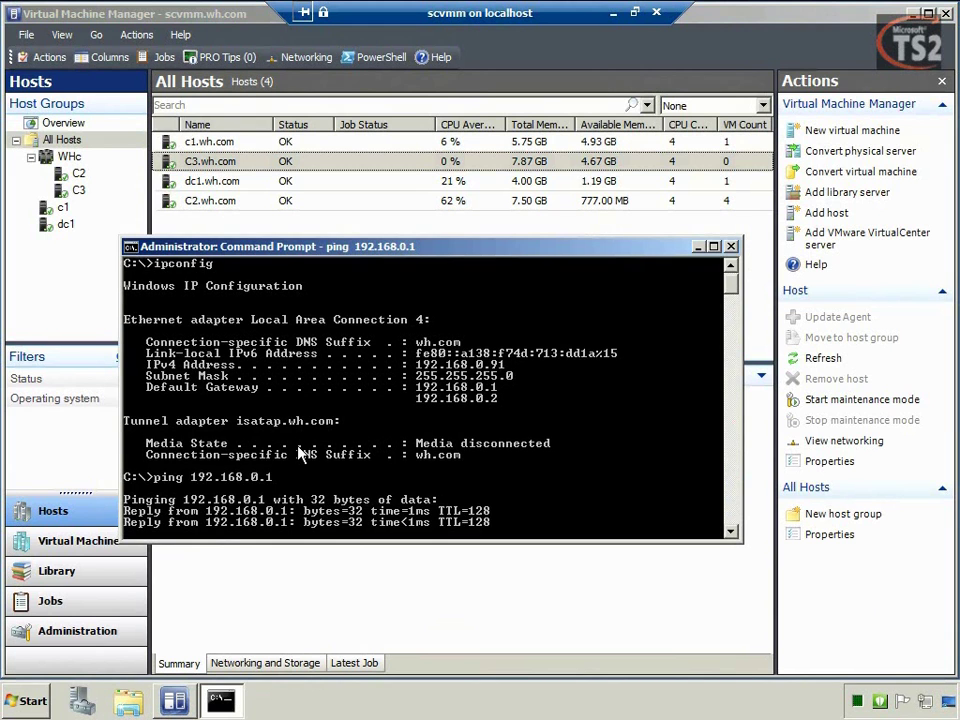